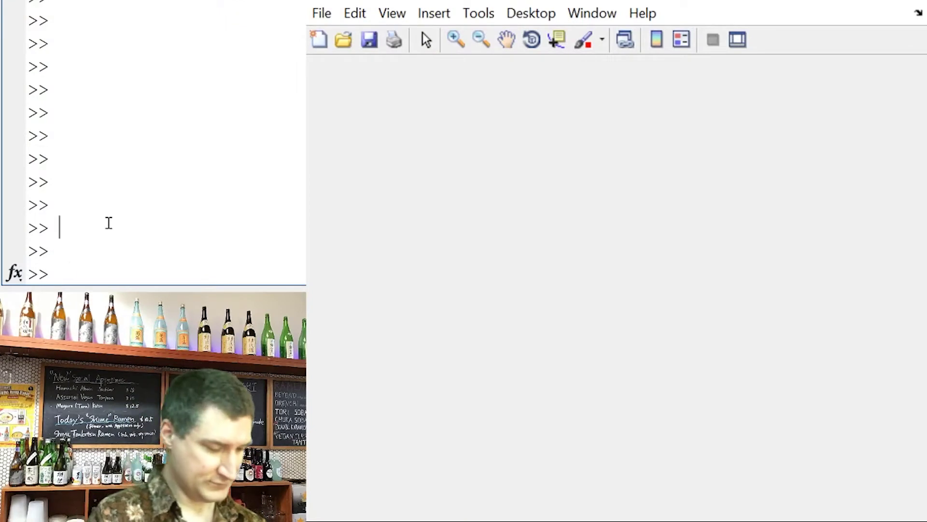
# Run binom(10,0.5,10) eight times, each run drawing a fresh histogram of ten 10-flip trials
pyautogui.write('binom(')
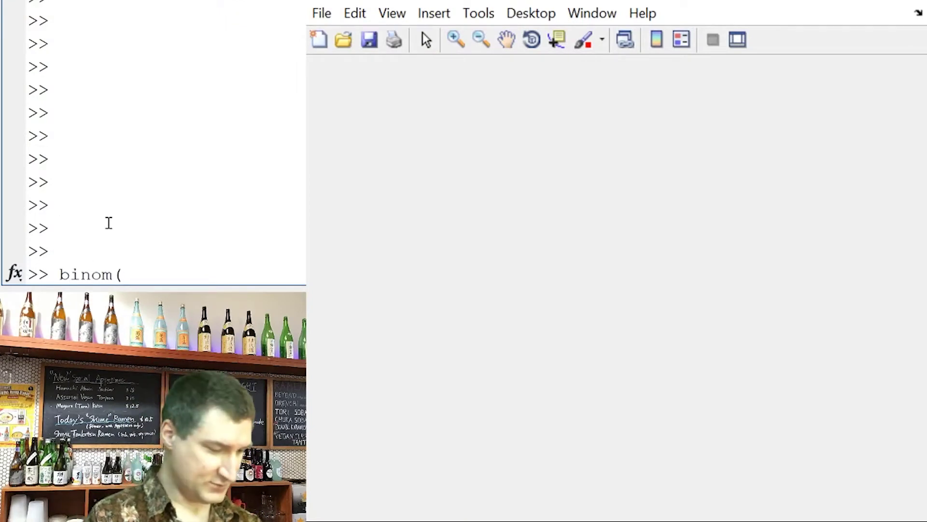
pyautogui.write('10,')
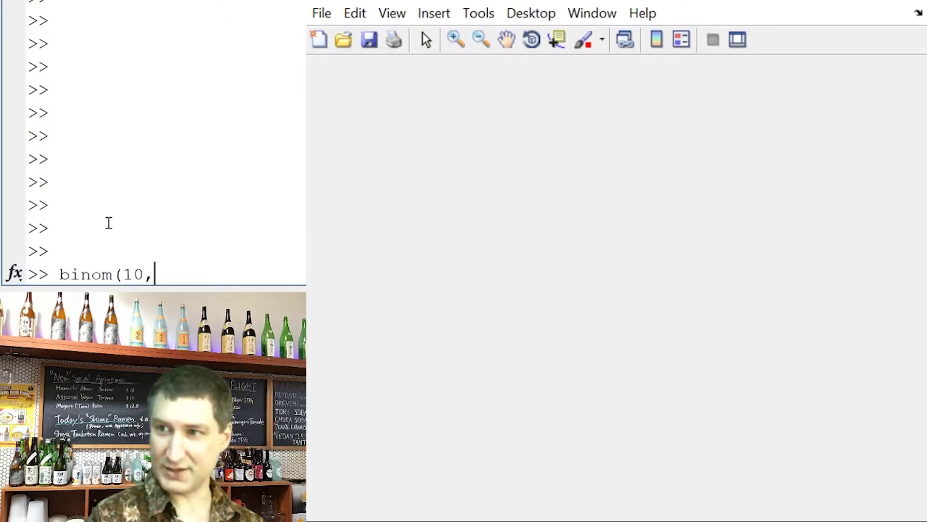
pyautogui.write('0.5,')
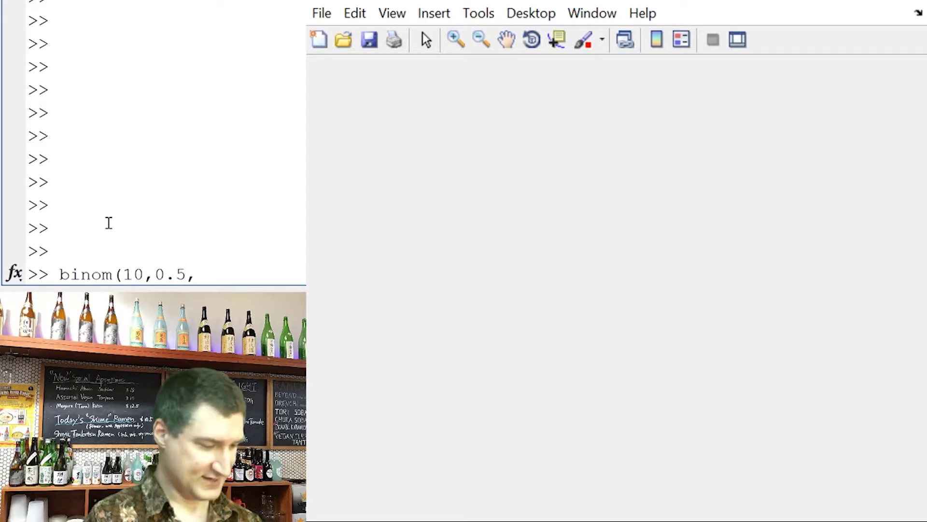
pyautogui.write('10)')
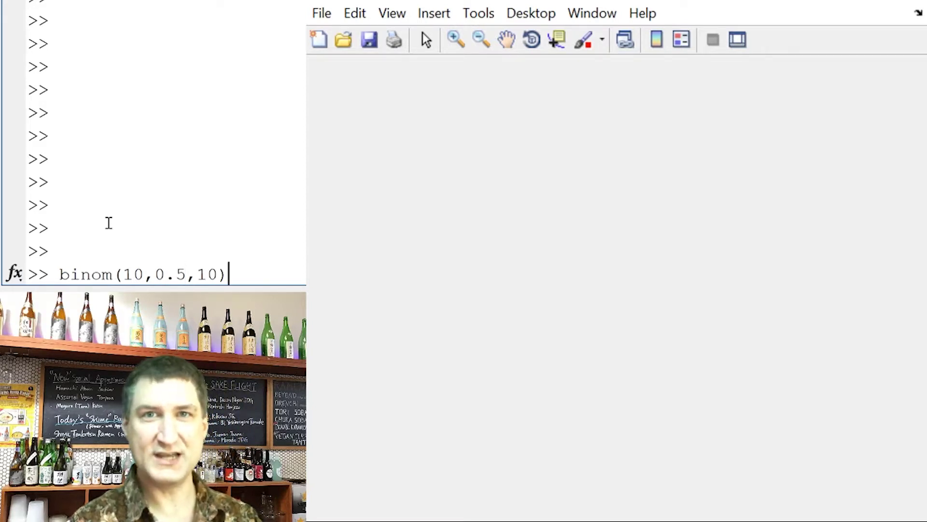
pyautogui.press('Return')
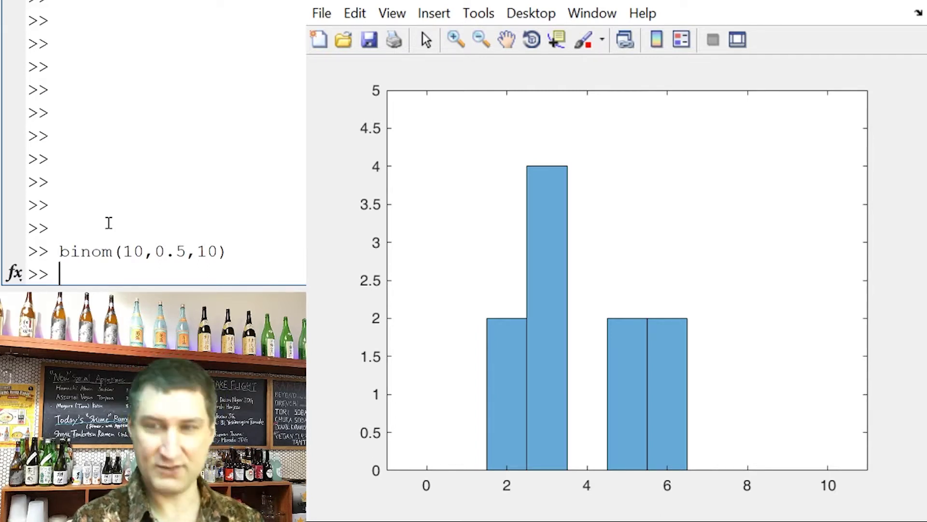
pyautogui.press('Up')
pyautogui.press('Return')
pyautogui.press('Up')
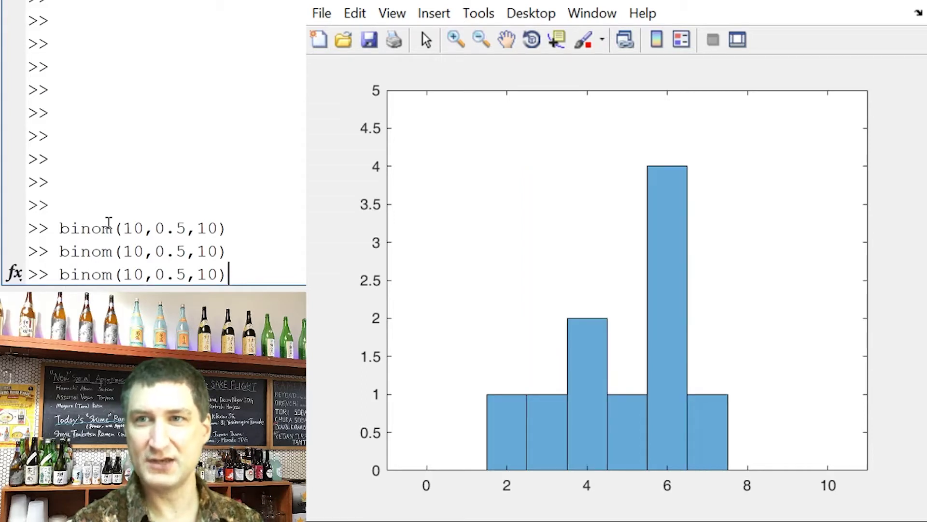
pyautogui.press('Return')
pyautogui.press('Up')
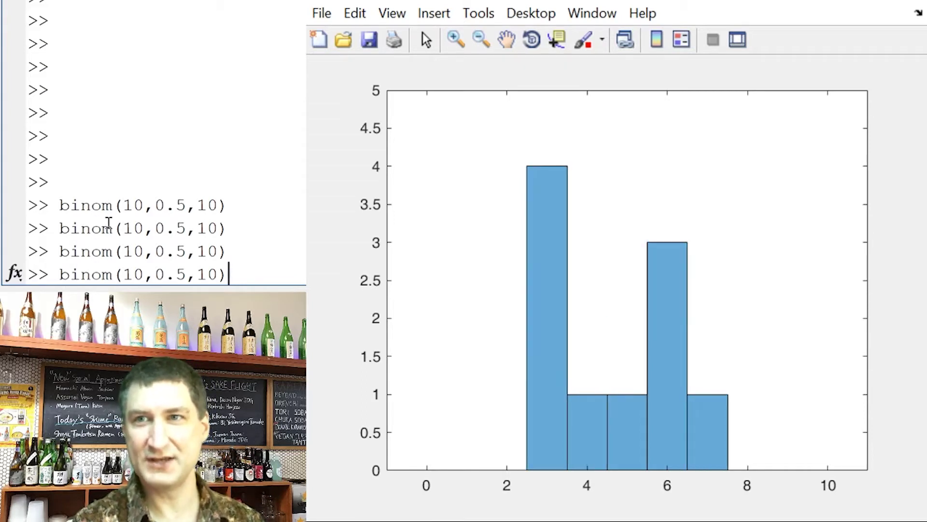
pyautogui.press('Return')
pyautogui.press('Up')
pyautogui.press('Return')
pyautogui.press('Up')
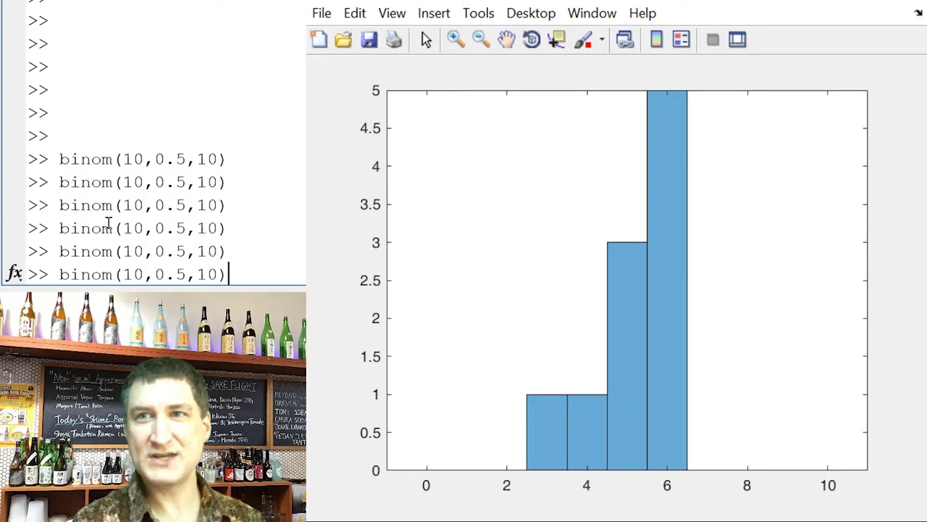
pyautogui.press('Return')
pyautogui.press('Up')
pyautogui.press('Return')
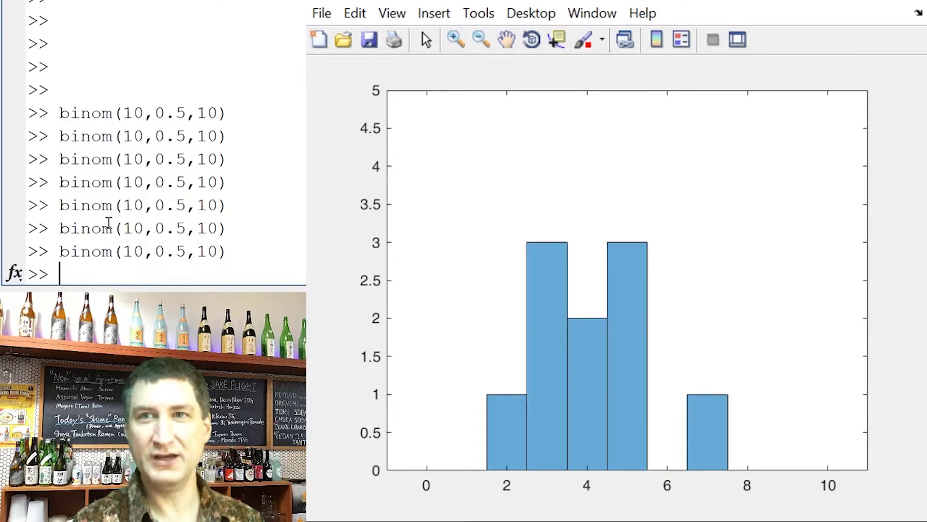
pyautogui.press('Up')
pyautogui.press('Return')
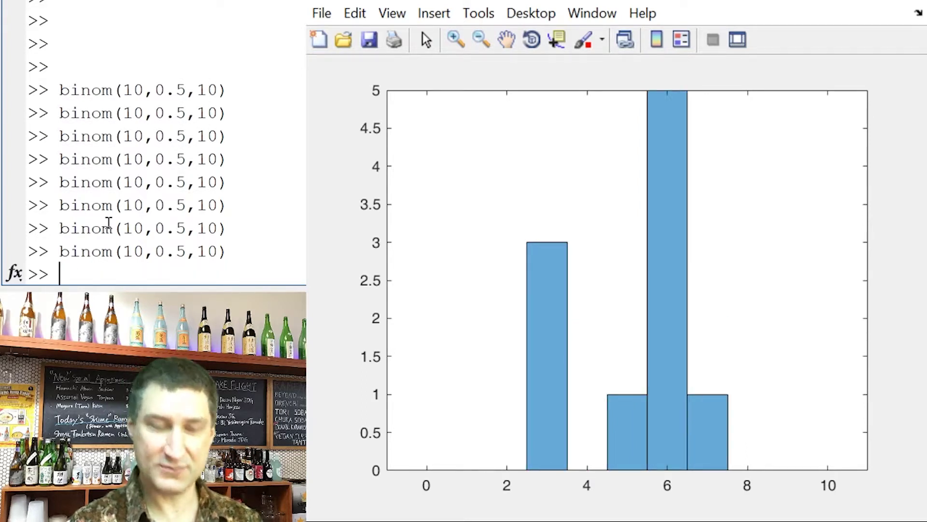
pyautogui.press('Up')
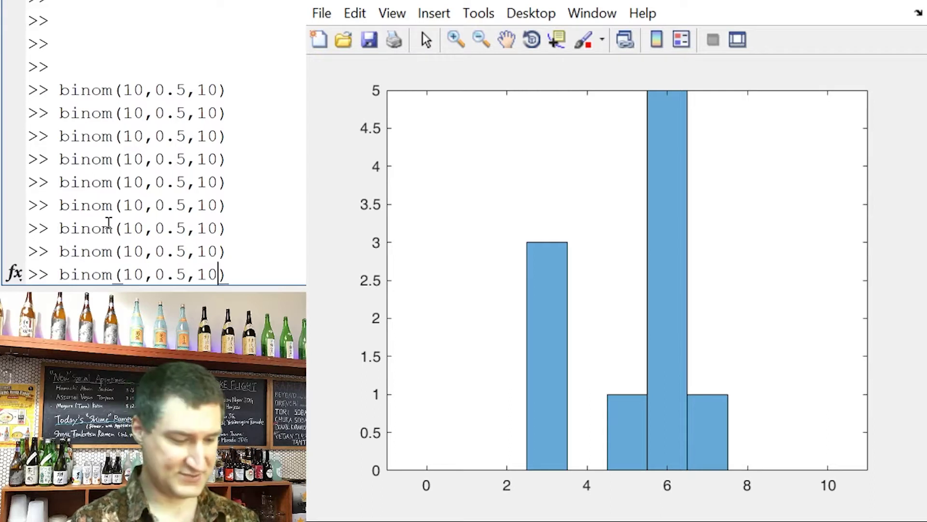
# Run binom(10,0.5,100) with 100 trials, then rerun it ten more times
pyautogui.write('0')
pyautogui.press('Return')
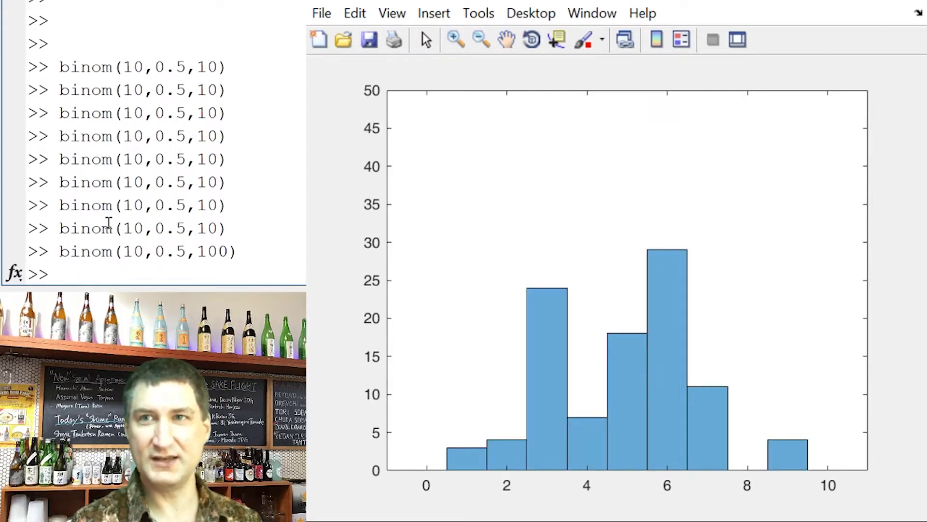
pyautogui.press('Up')
pyautogui.press('Return')
pyautogui.press('Up')
pyautogui.press('Return')
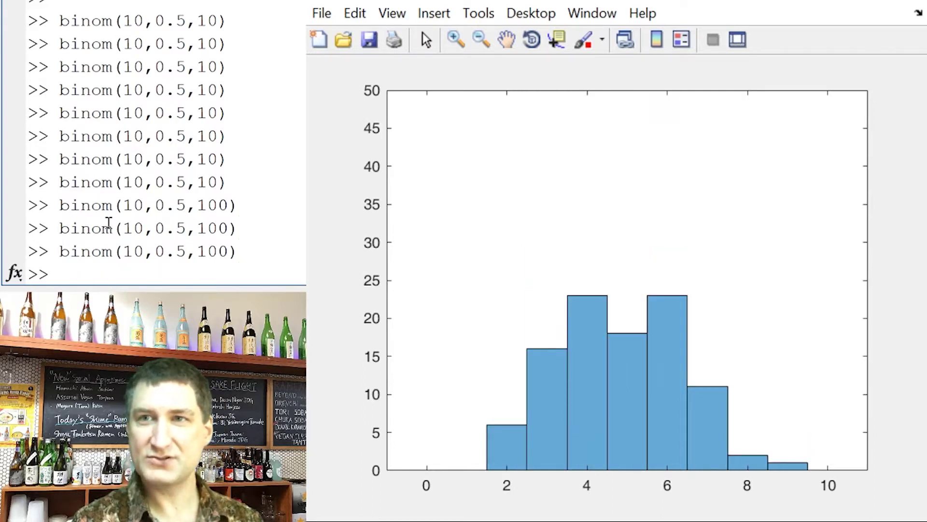
pyautogui.press('Up')
pyautogui.press('Return')
pyautogui.press('Up')
pyautogui.press('Return')
pyautogui.press('Up')
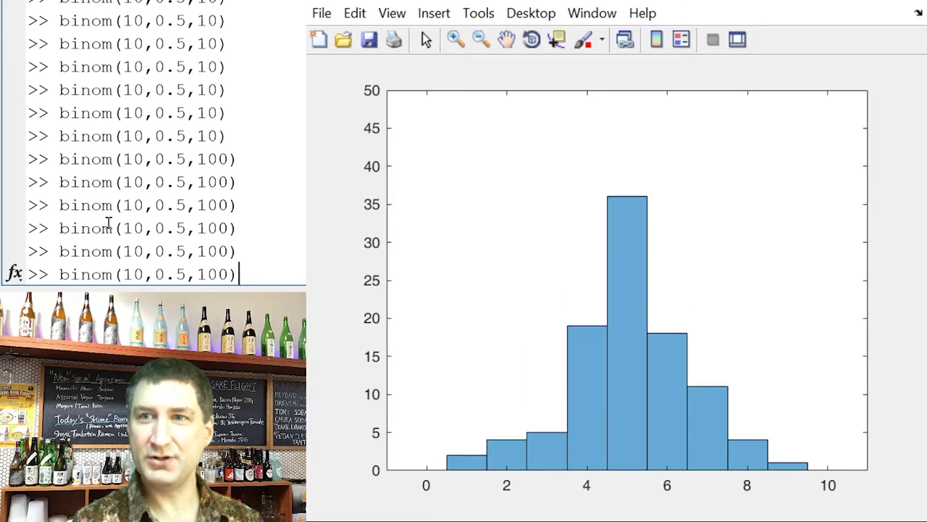
pyautogui.press('Return')
pyautogui.press('Up')
pyautogui.press('Return')
pyautogui.press('Up')
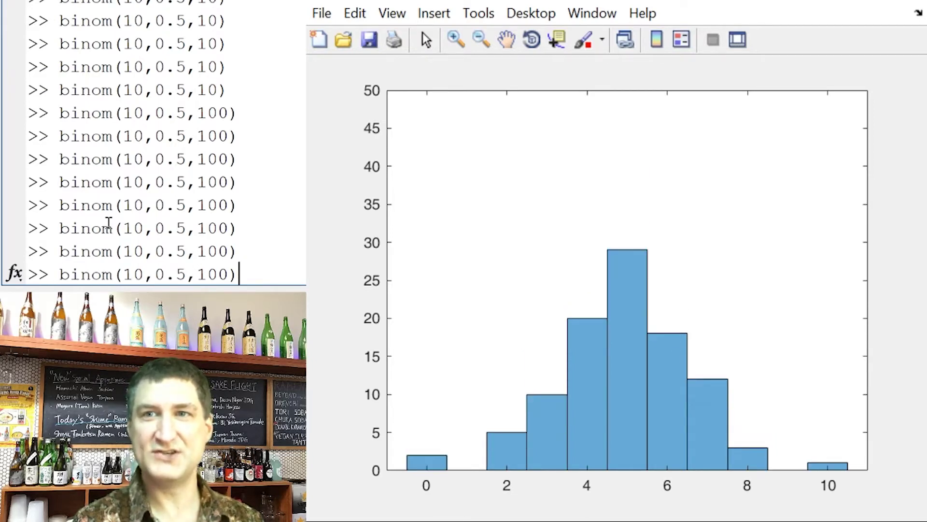
pyautogui.press('Return')
pyautogui.press('Up')
pyautogui.press('Return')
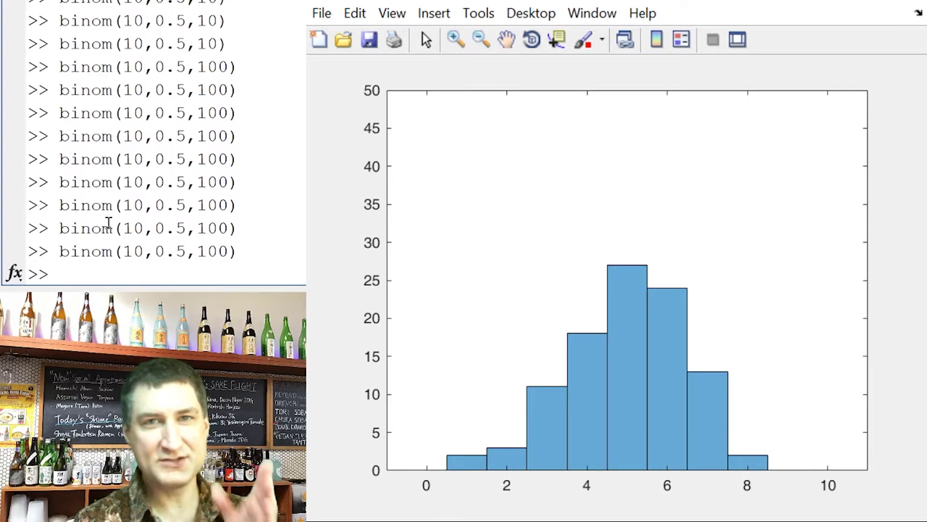
pyautogui.press('Up')
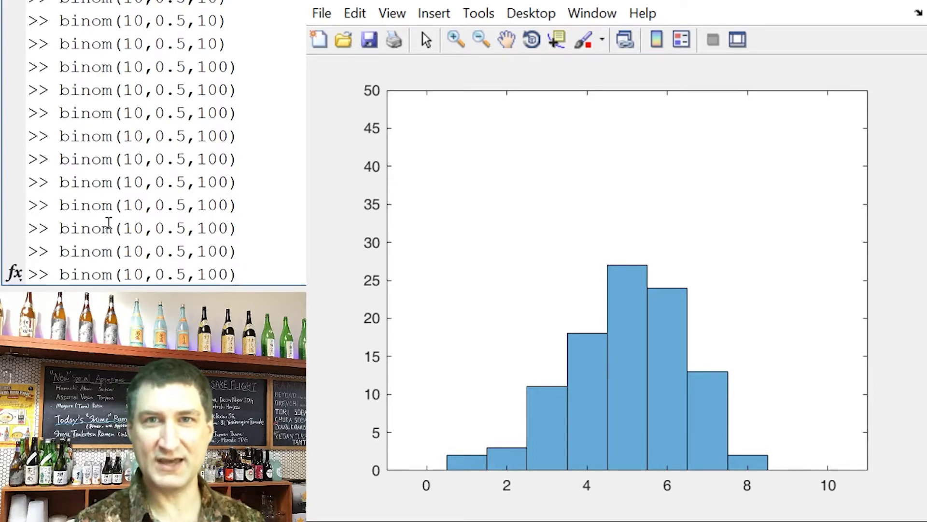
pyautogui.press('Return')
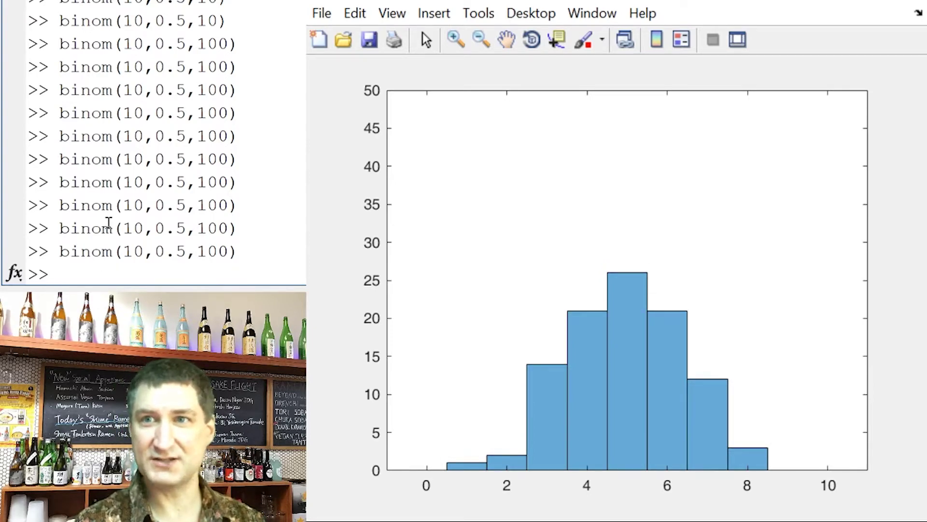
pyautogui.press('Up')
pyautogui.press('Return')
# Raise the trial count to 1000 and run binom(10,0.5,1000) five times
pyautogui.press('Up')
pyautogui.press('Left')
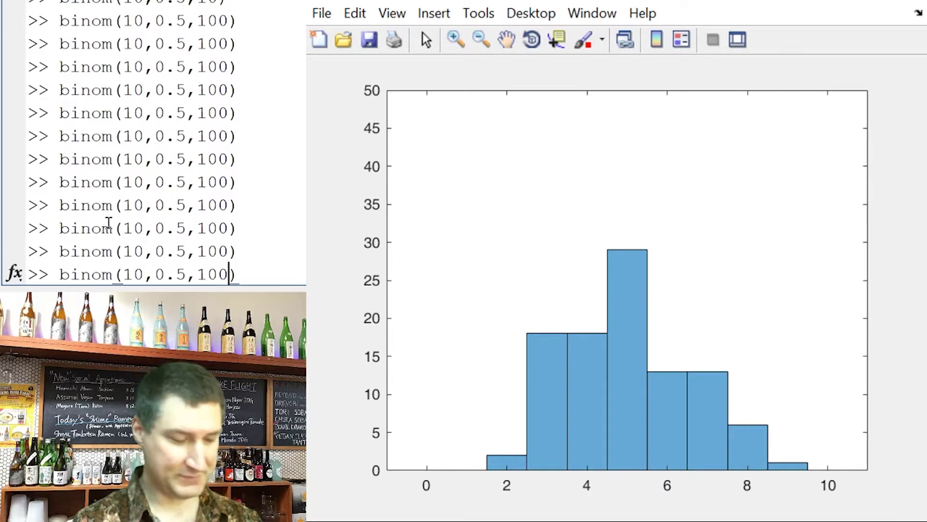
pyautogui.write('0')
pyautogui.press('Return')
pyautogui.press('Up')
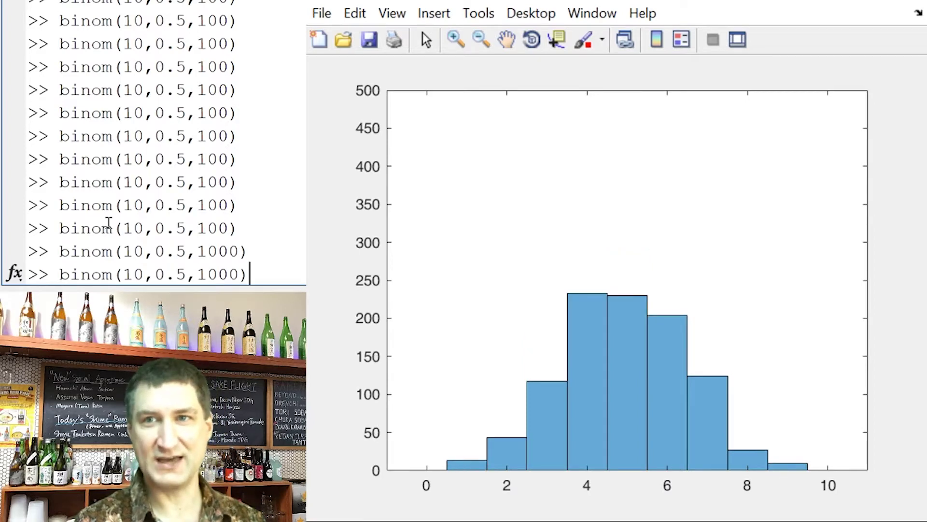
pyautogui.press('Return')
pyautogui.press('Up')
pyautogui.press('Return')
pyautogui.press('Up')
pyautogui.press('Return')
pyautogui.press('Up')
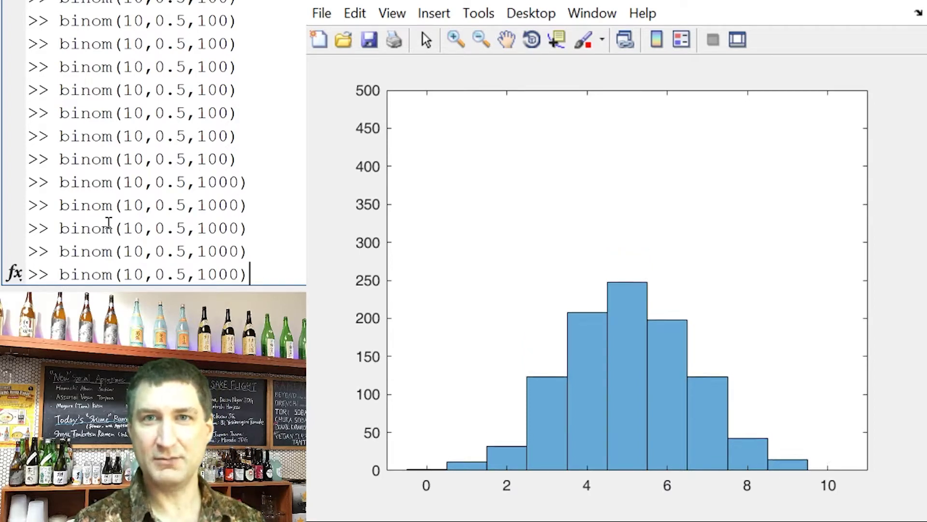
pyautogui.press('Return')
# Raise the trial count to 100000 and run binom(10,0.5,100000) eight times
pyautogui.press('Up')
pyautogui.press('Left')
pyautogui.write('00')
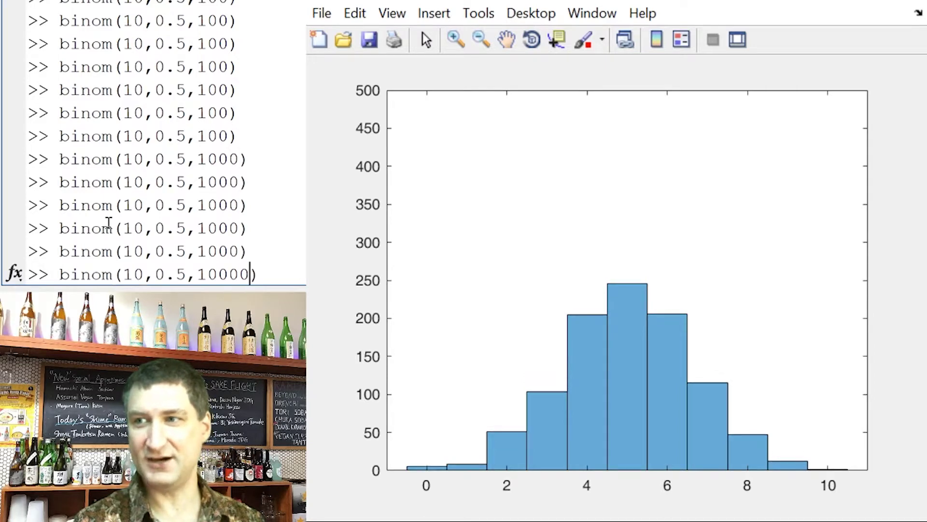
pyautogui.press('Return')
pyautogui.press('Up')
pyautogui.press('Return')
pyautogui.press('Up')
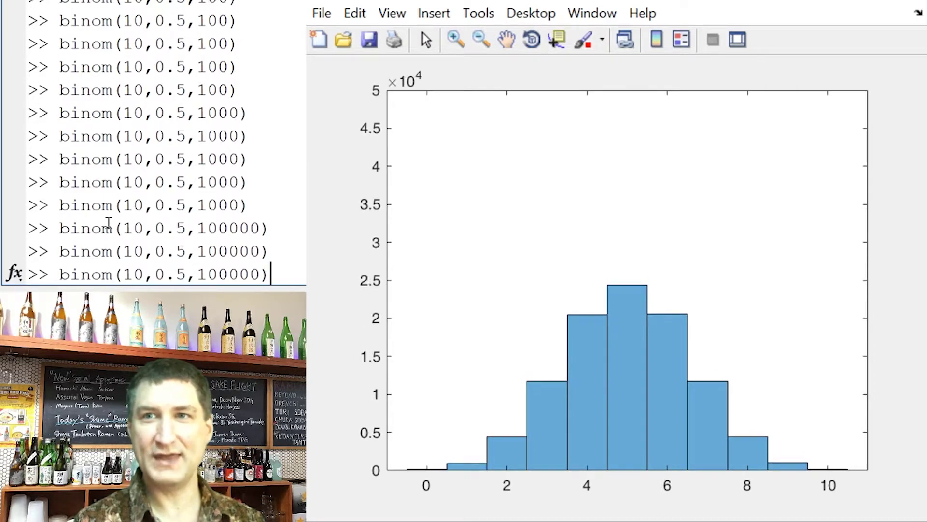
pyautogui.press('Return')
pyautogui.press('Up')
pyautogui.press('Return')
pyautogui.press('Up')
pyautogui.press('Return')
pyautogui.press('Up')
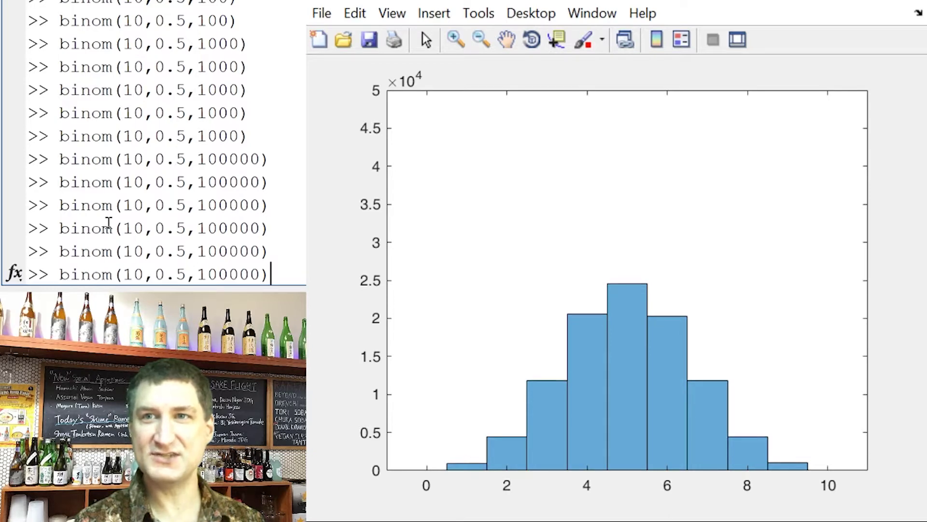
pyautogui.press('Return')
pyautogui.press('Up')
pyautogui.press('Return')
pyautogui.press('Up')
pyautogui.press('Return')
pyautogui.press('Up')
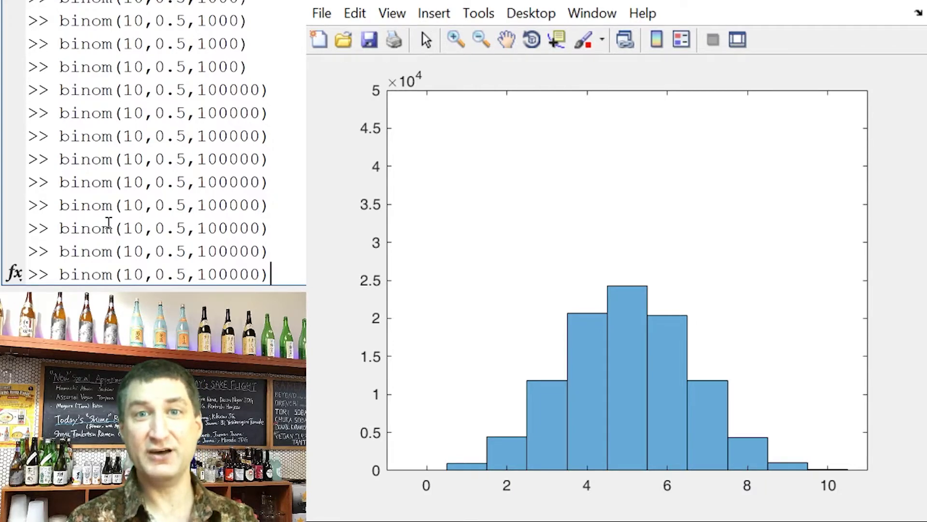
pyautogui.press('Up')
# Change the heads probability to 0.8 and run binom(10,0.8,100000)
pyautogui.press('Down')
pyautogui.press('Left')
pyautogui.press('Left')
pyautogui.press('Left')
pyautogui.press('Left')
pyautogui.press('Left')
pyautogui.press('Left')
pyautogui.press('Left')
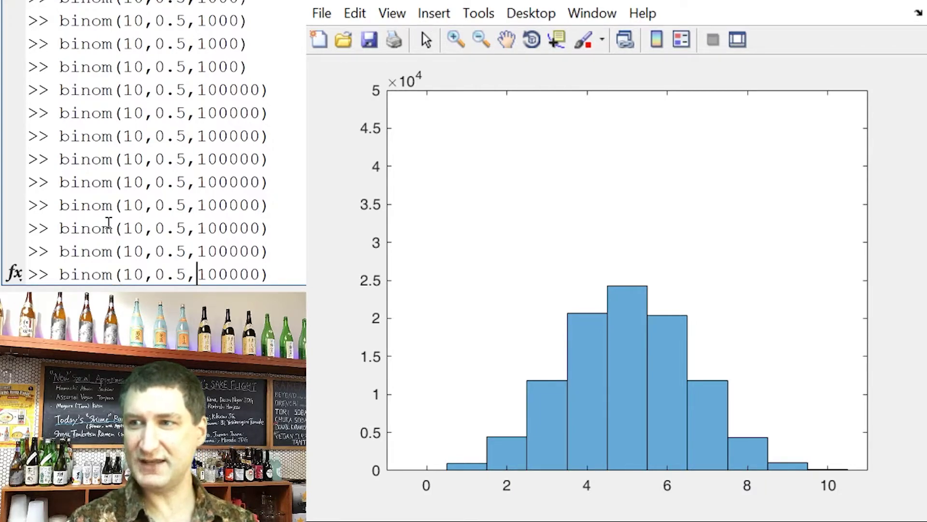
pyautogui.press('Left')
pyautogui.press('Left')
pyautogui.press('Left')
pyautogui.press('Right')
pyautogui.press('Delete')
pyautogui.write('8')
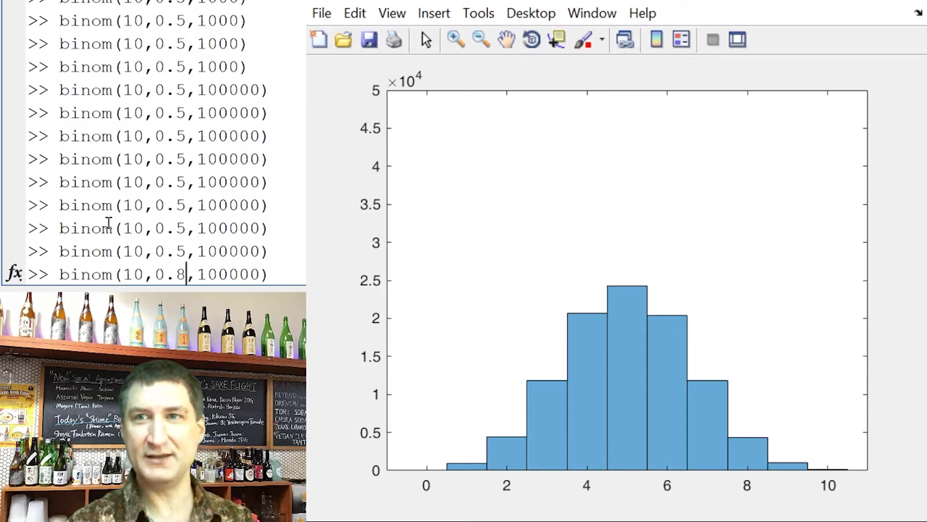
pyautogui.press('Return')
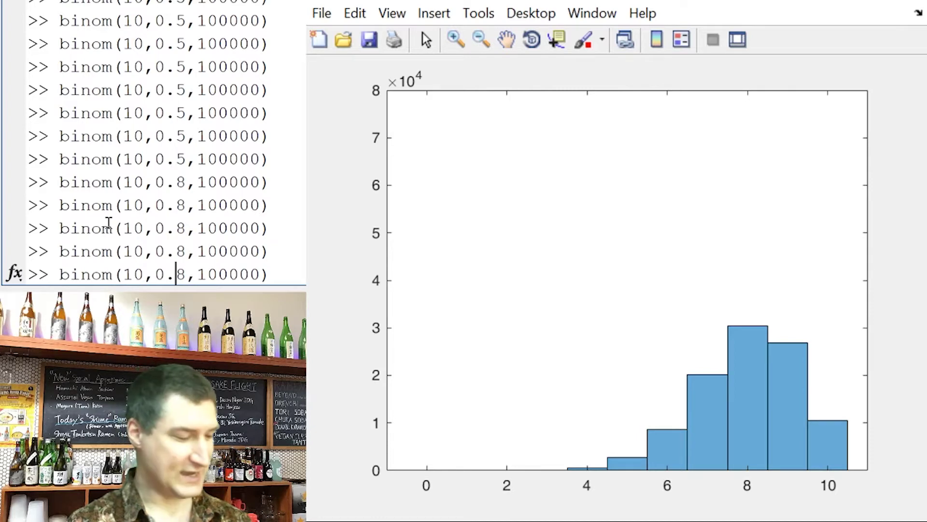
# Run binom(10,0.2,100000) several times, then binom(10,0.5,100000) once more
pyautogui.press('Return')
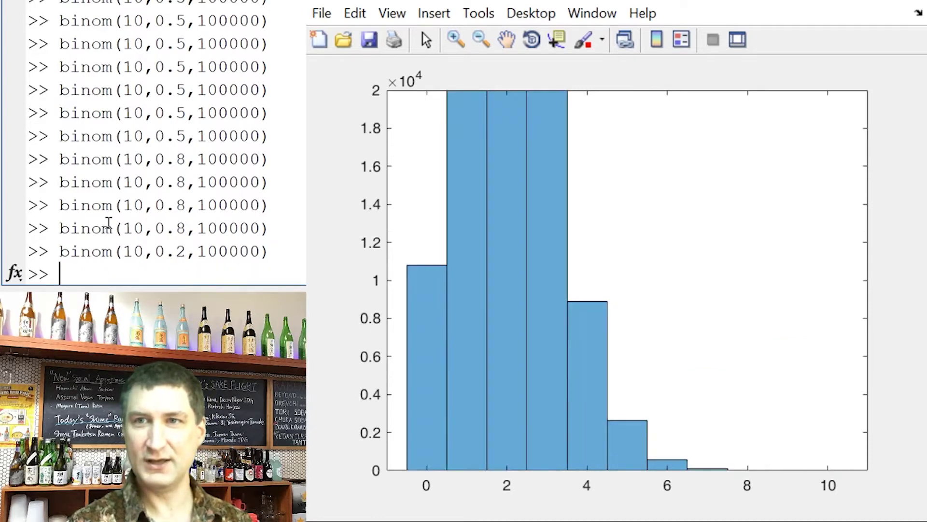
pyautogui.press('Return')
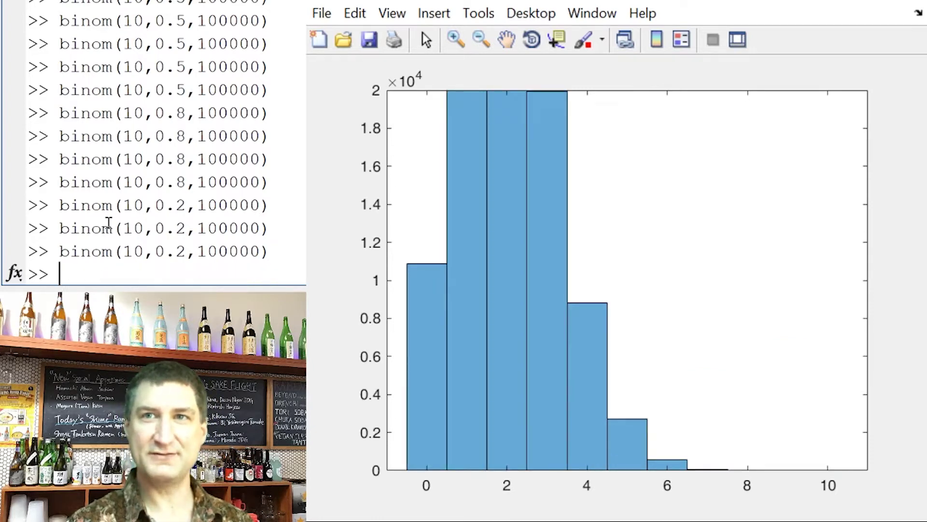
pyautogui.press('Up')
pyautogui.press('Return')
pyautogui.press('Up')
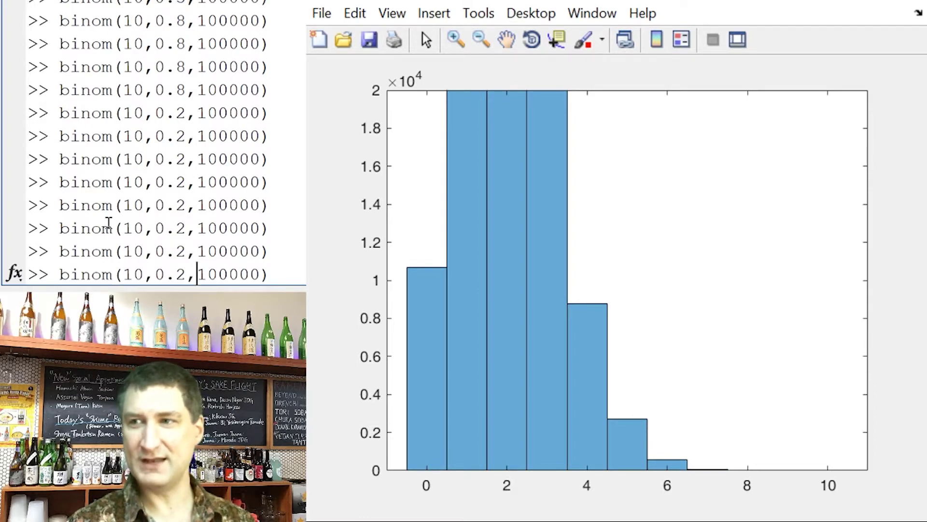
pyautogui.press('Return')
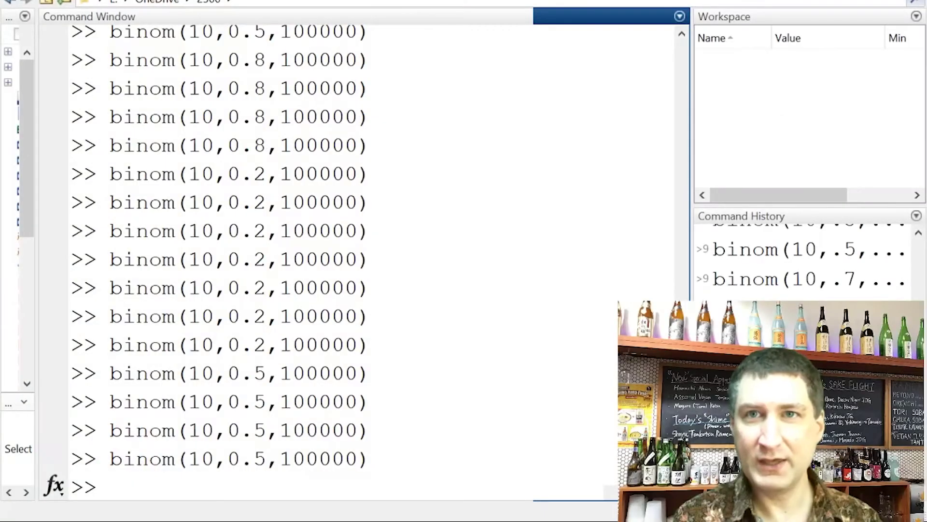
# Run flips(100,0.5) eight times, giving estimated p values from 0.46 to 0.60
pyautogui.write('flips(100,0.4')
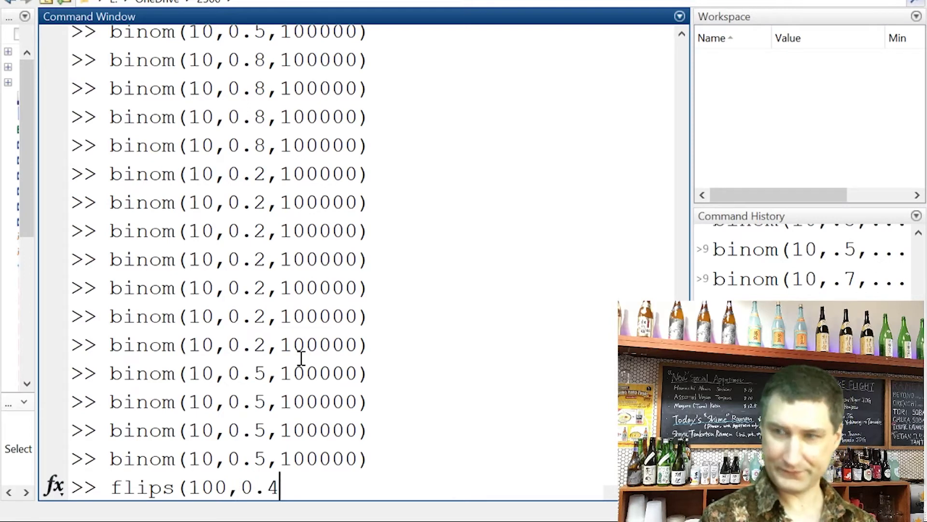
pyautogui.press('BackSpace')
pyautogui.write('5)')
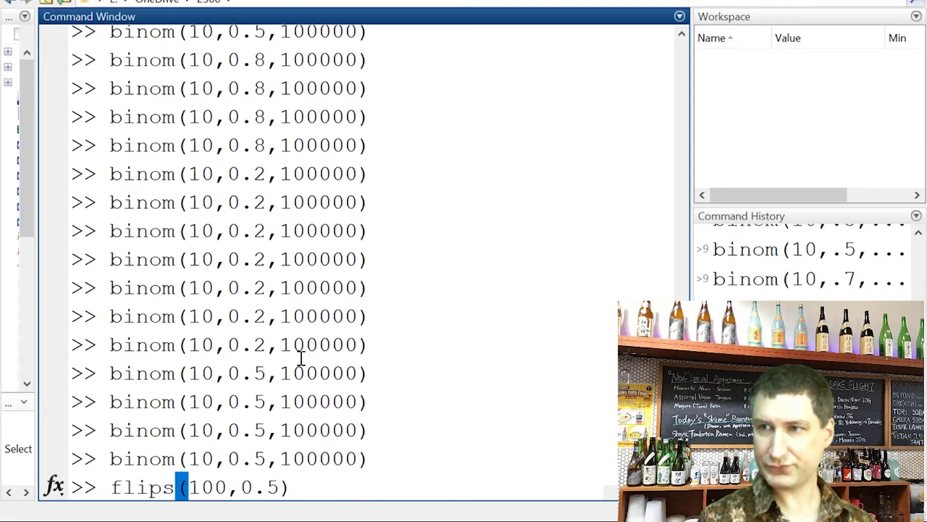
pyautogui.press('Return')
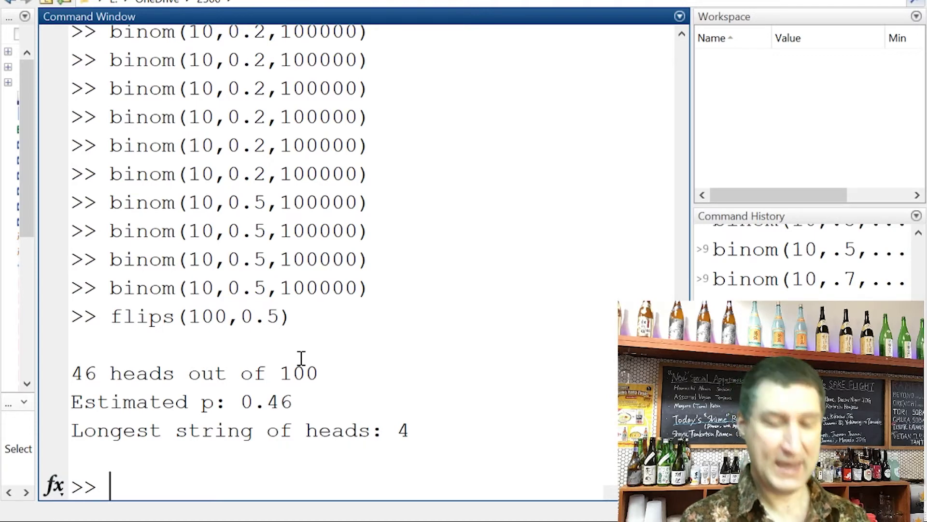
pyautogui.press('Up')
pyautogui.press('Return')
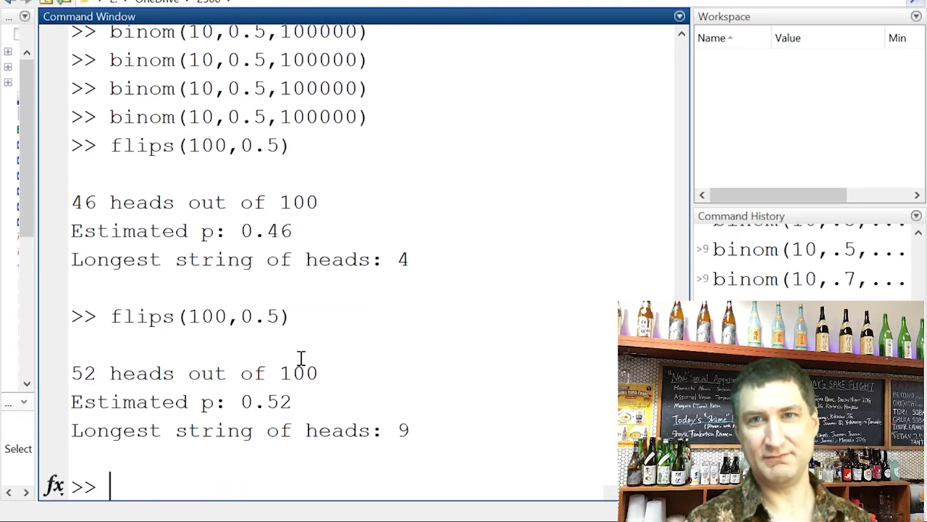
pyautogui.press('Up')
pyautogui.press('Return')
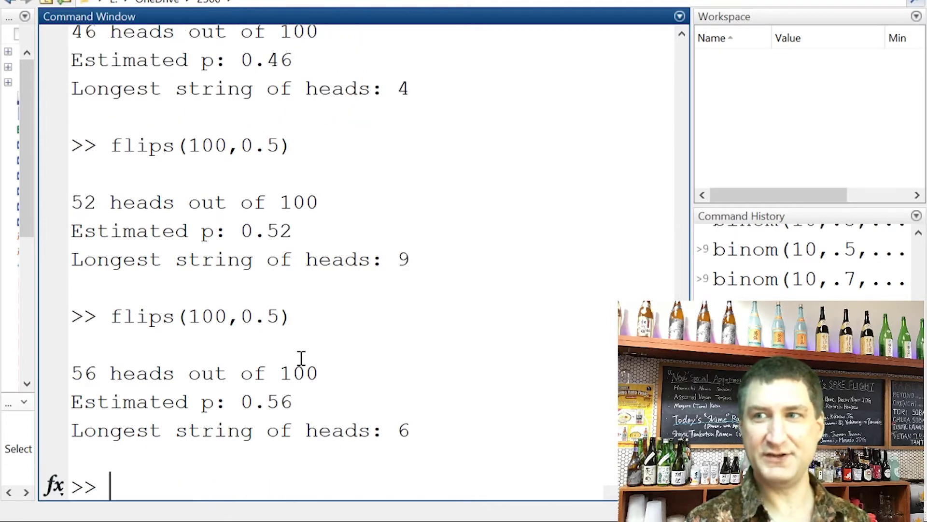
pyautogui.press('Up')
pyautogui.press('Return')
pyautogui.press('Up')
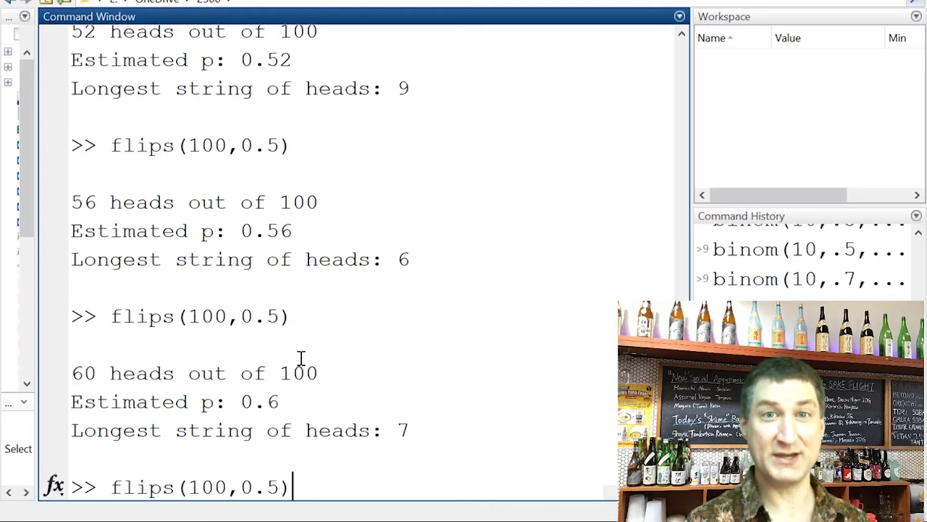
pyautogui.press('Return')
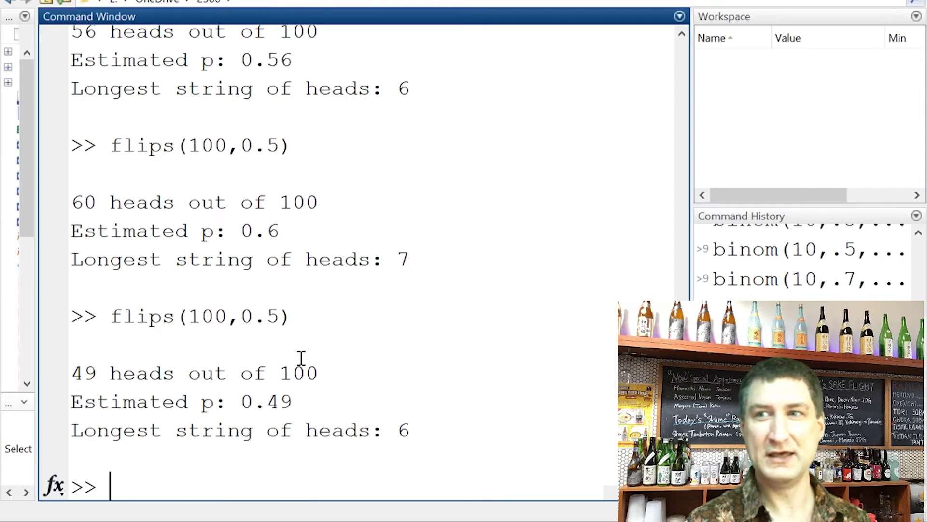
pyautogui.press('Up')
pyautogui.press('Return')
pyautogui.press('Up')
pyautogui.press('Return')
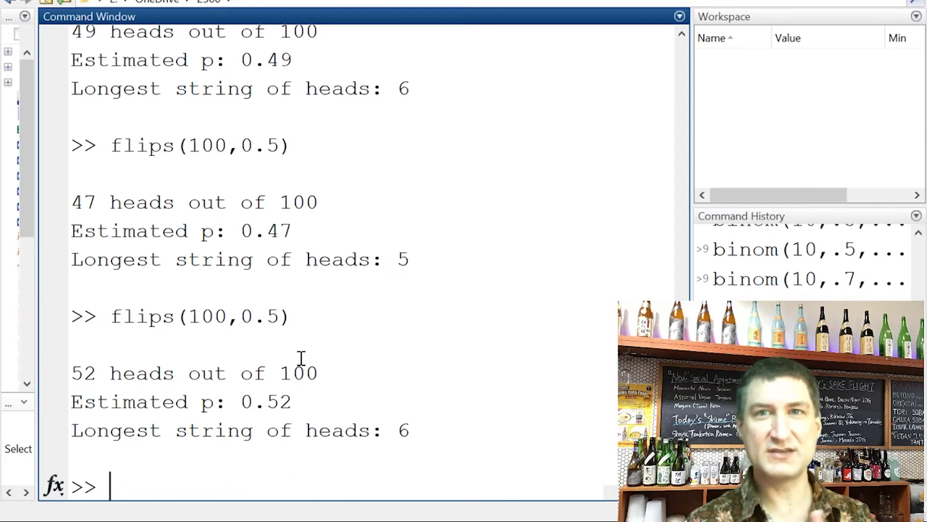
pyautogui.press('Up')
pyautogui.press('Return')
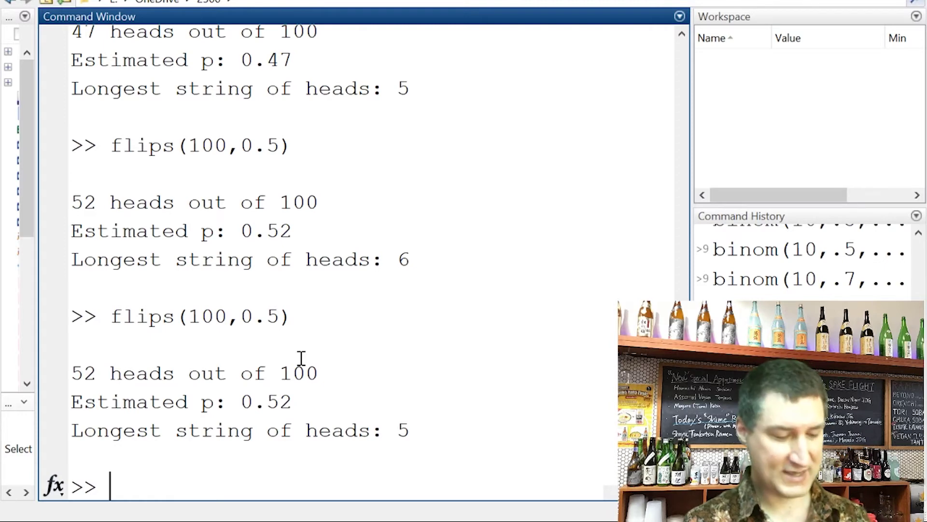
pyautogui.press('Up')
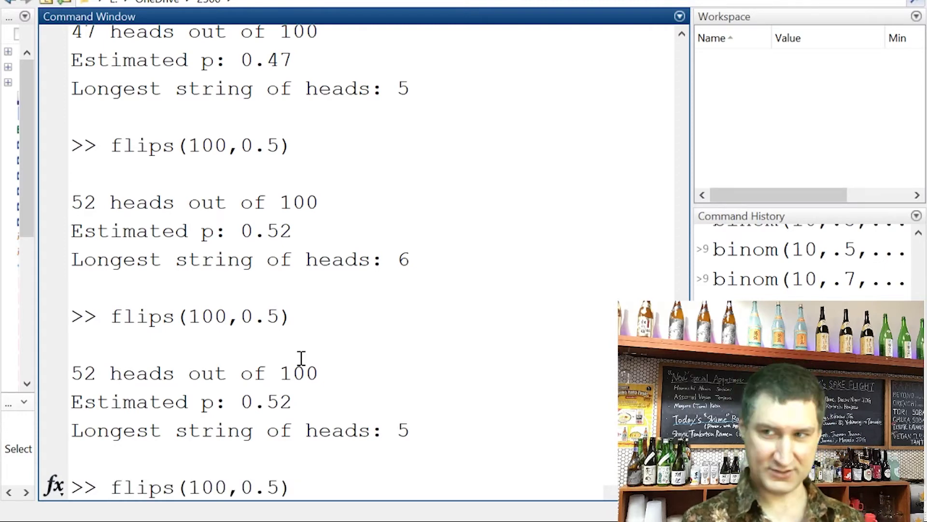
# Change the flip count to 1000 and run flips(1000,0.5) eight times
pyautogui.press('Left')
pyautogui.press('Left')
pyautogui.press('Left')
pyautogui.press('Left')
pyautogui.press('Left')
pyautogui.write('0')
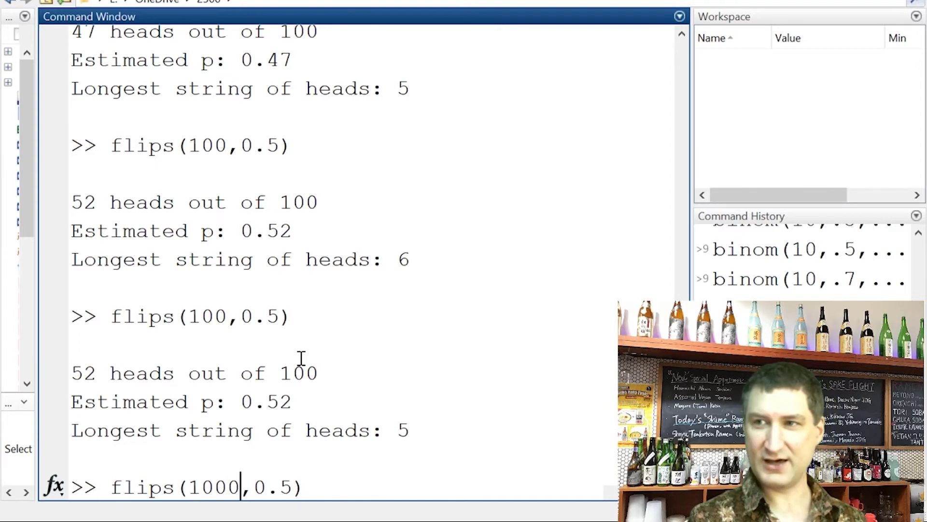
pyautogui.press('Return')
pyautogui.press('Return')
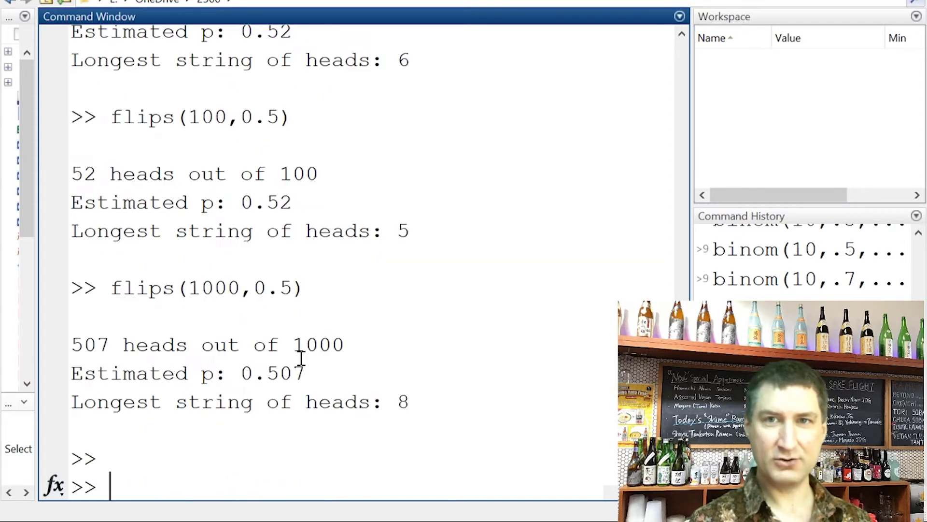
pyautogui.press('Up')
pyautogui.press('Return')
pyautogui.press('Up')
pyautogui.press('Return')
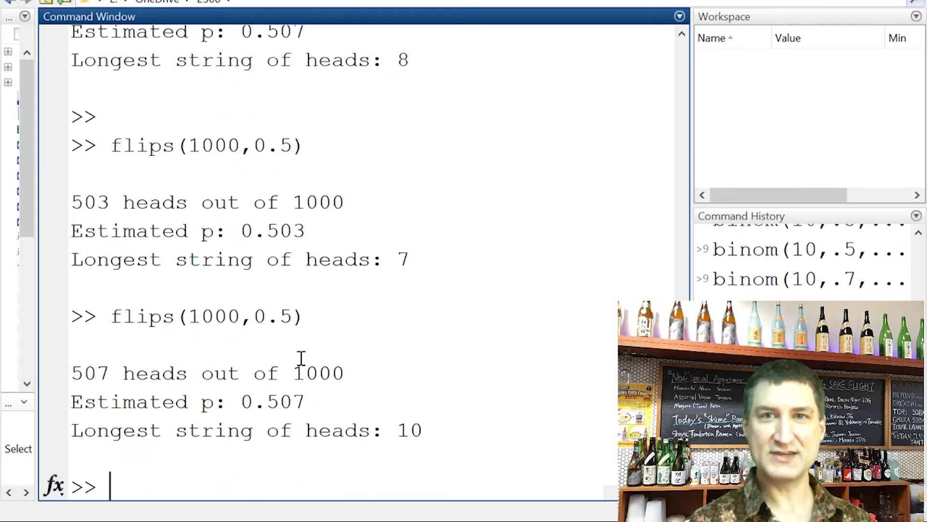
pyautogui.press('Up')
pyautogui.press('Return')
pyautogui.press('Up')
pyautogui.press('Return')
pyautogui.press('Up')
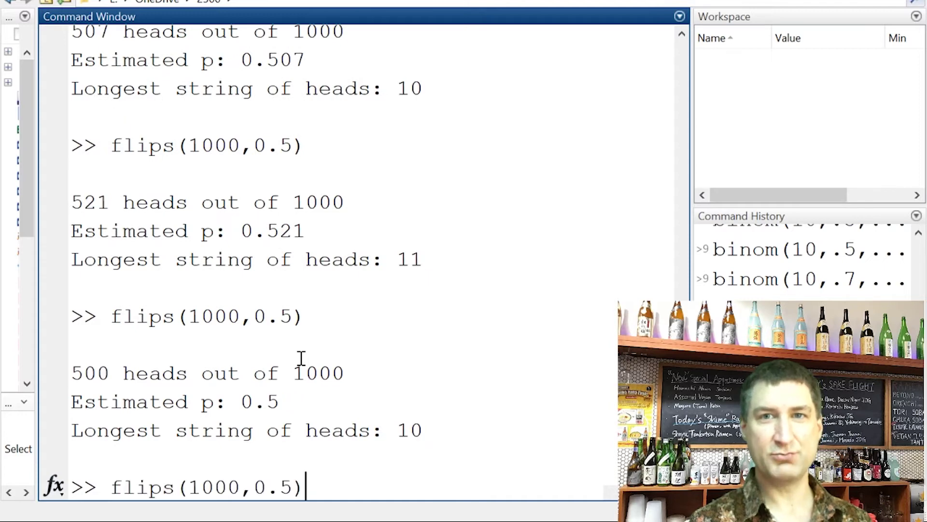
pyautogui.press('Return')
pyautogui.press('Up')
pyautogui.press('Return')
pyautogui.press('Up')
pyautogui.press('Return')
# Change the flip count to 100000 and run flips(100000,0.5) eight times, ending near p 0.49789
pyautogui.press('Up')
pyautogui.press('Left')
pyautogui.press('Left')
pyautogui.press('Left')
pyautogui.press('Left')
pyautogui.press('Left')
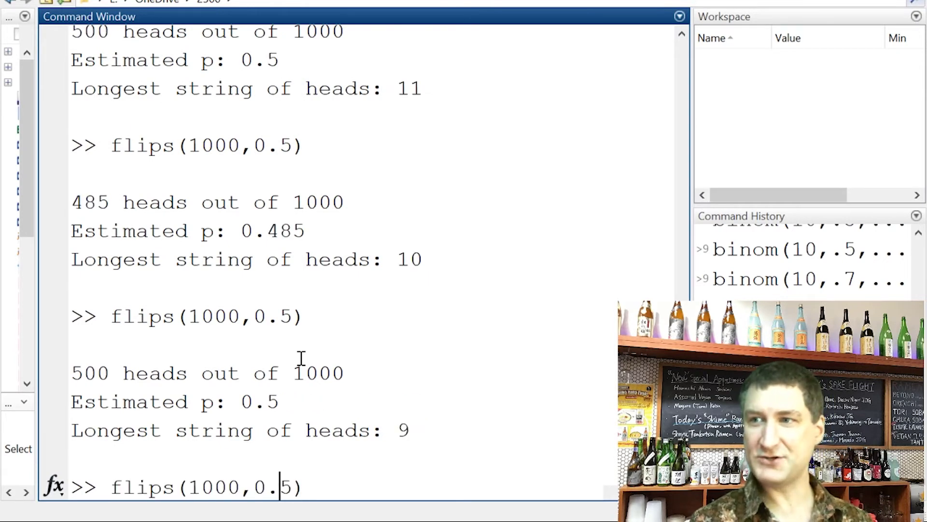
pyautogui.write('00')
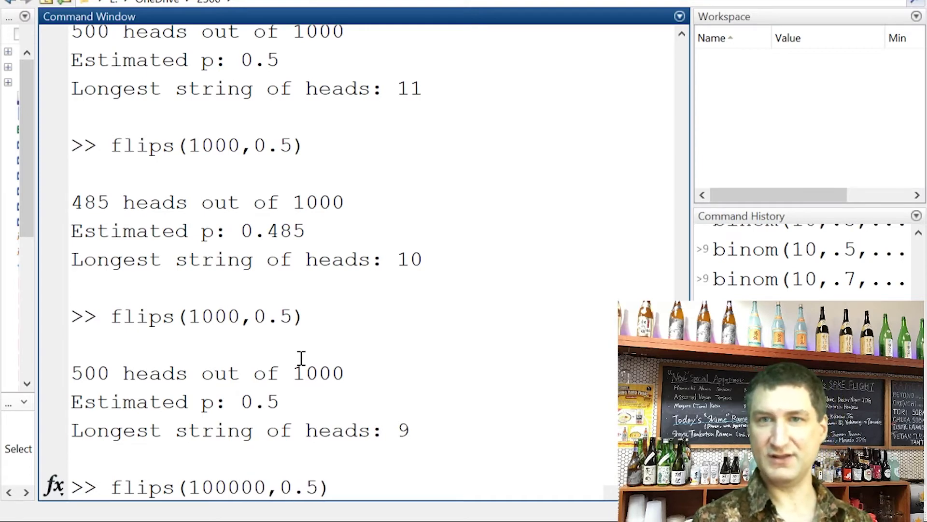
pyautogui.press('Return')
pyautogui.press('Up')
pyautogui.press('Return')
pyautogui.press('Up')
pyautogui.press('Return')
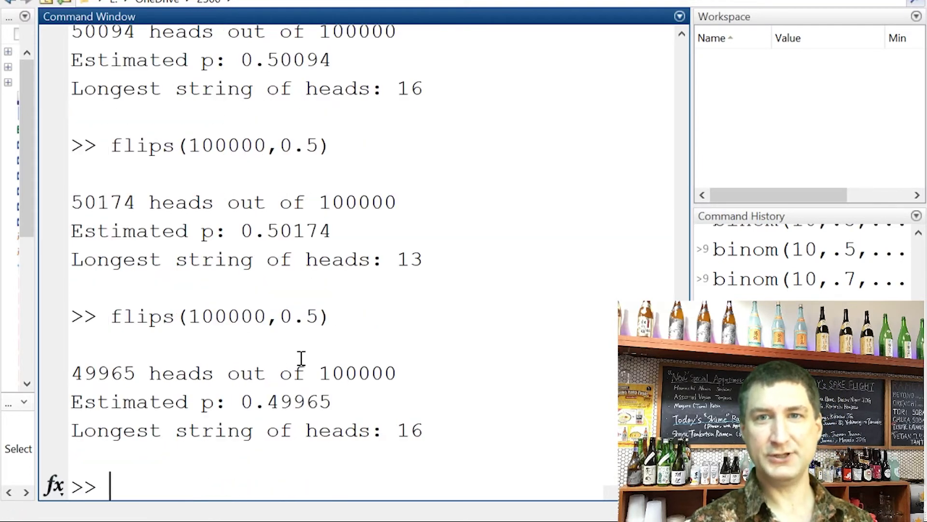
pyautogui.press('Up')
pyautogui.press('Return')
pyautogui.press('Up')
pyautogui.press('Return')
pyautogui.press('Up')
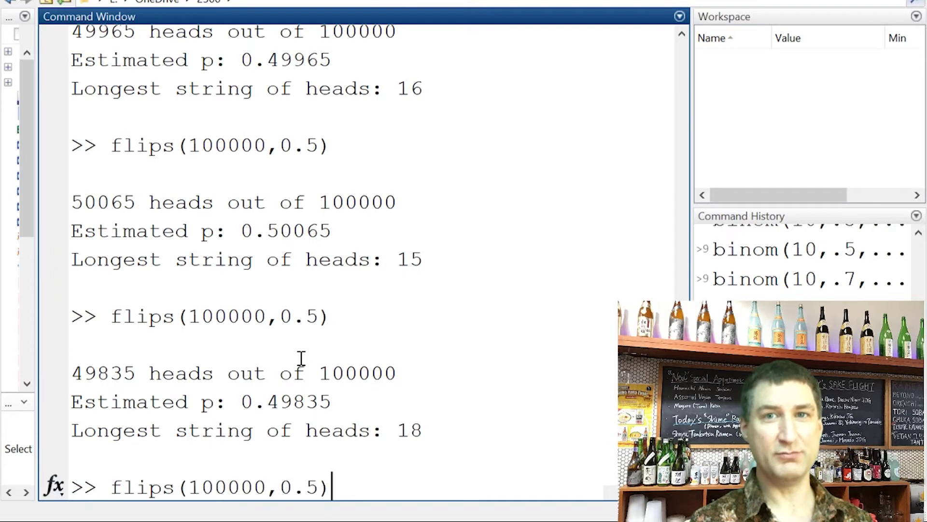
pyautogui.press('Return')
pyautogui.press('Up')
pyautogui.press('Return')
pyautogui.press('Up')
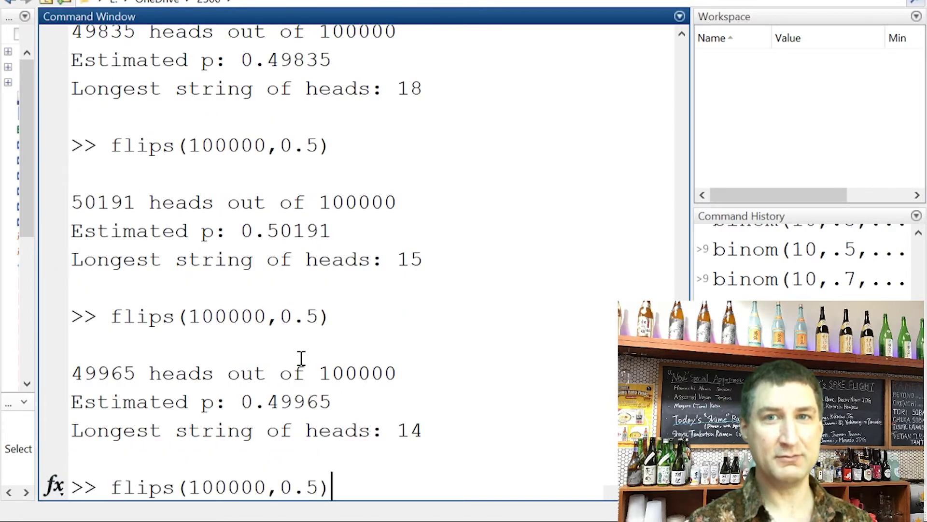
pyautogui.press('Return')
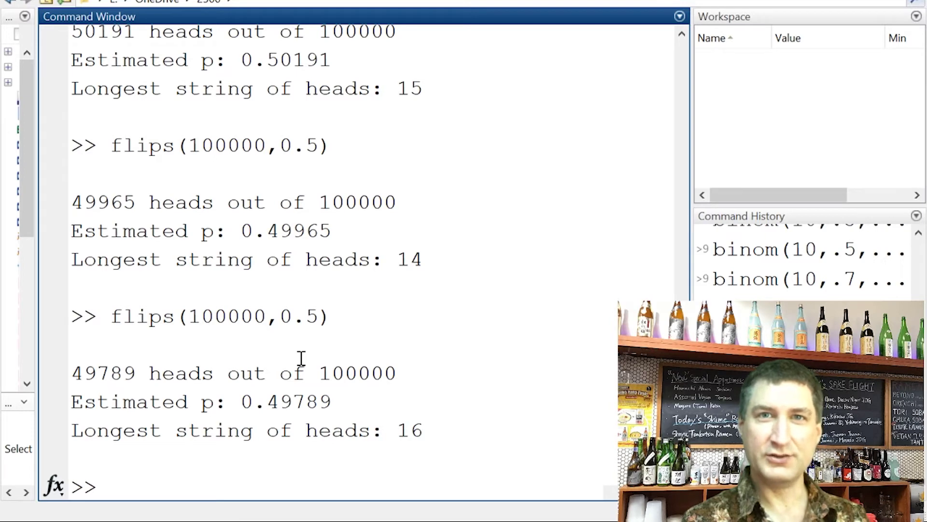
# Run flips(10,0.5) twice; each run gives 5 heads, with longest runs of 1 and 4
pyautogui.press('Up')
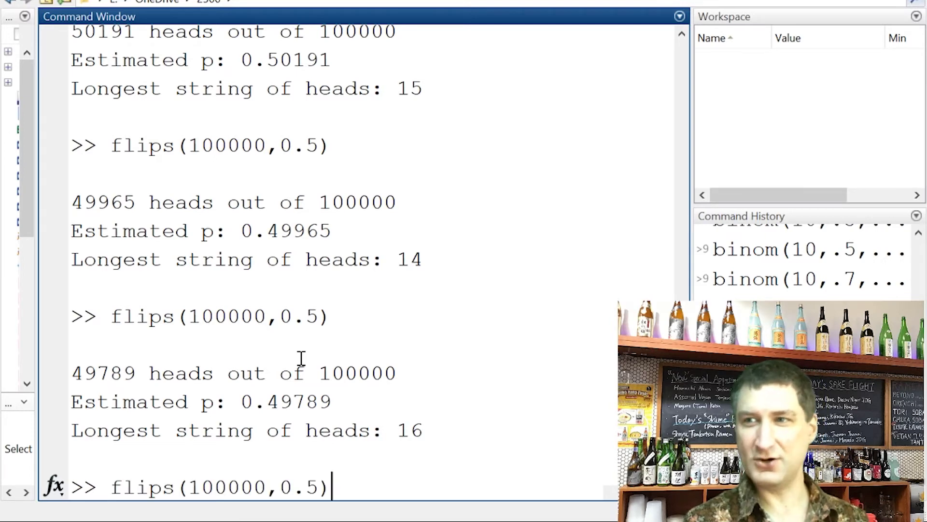
pyautogui.press('Left')
pyautogui.press('Left')
pyautogui.press('Left')
pyautogui.press('Left')
pyautogui.press('Left')
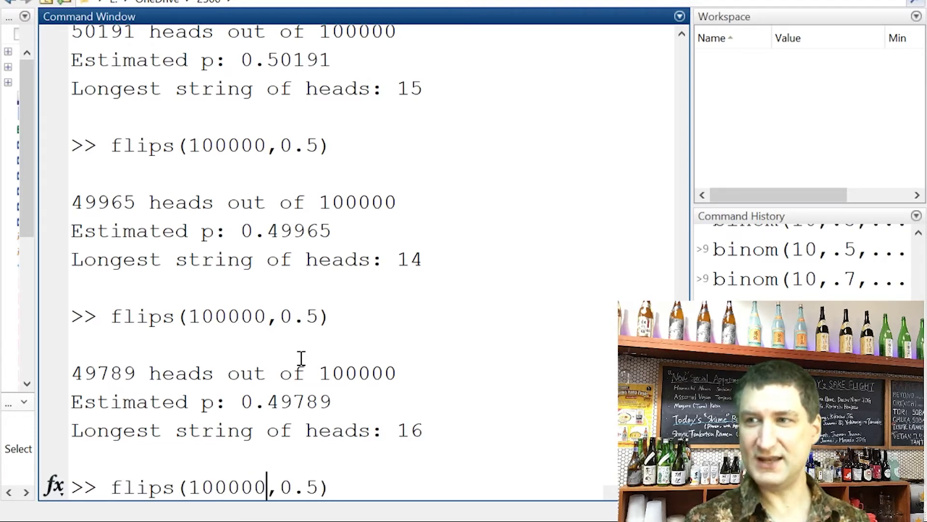
pyautogui.press('BackSpace')
pyautogui.press('BackSpace')
pyautogui.press('BackSpace')
pyautogui.press('BackSpace')
pyautogui.press('Return')
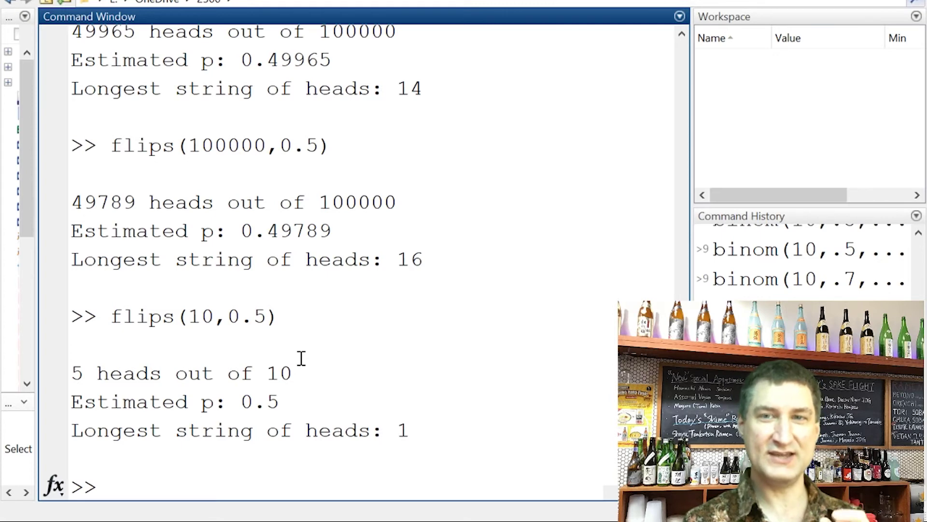
pyautogui.press('Up')
pyautogui.press('Return')
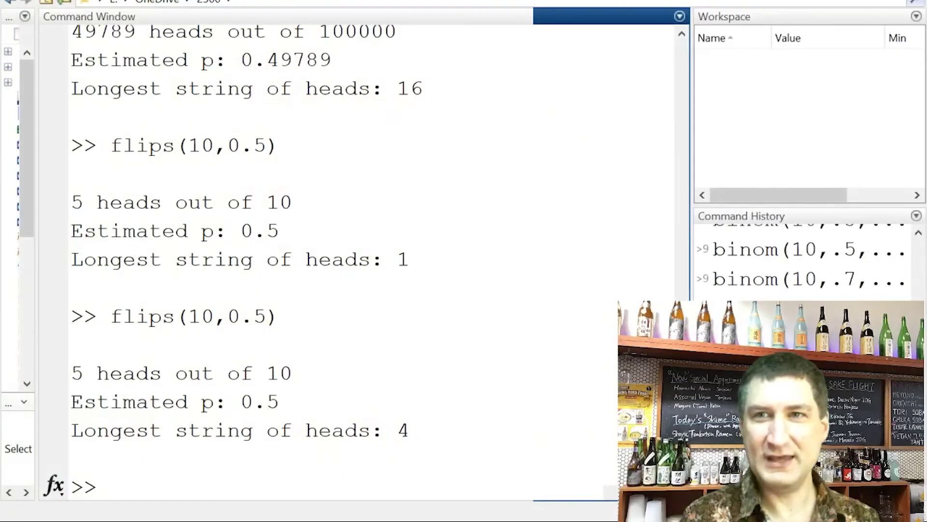
# Edit the call to flips(100,0.5) and run it ten times to watch the estimated p vary
pyautogui.click(317, 425)
pyautogui.press('Up')
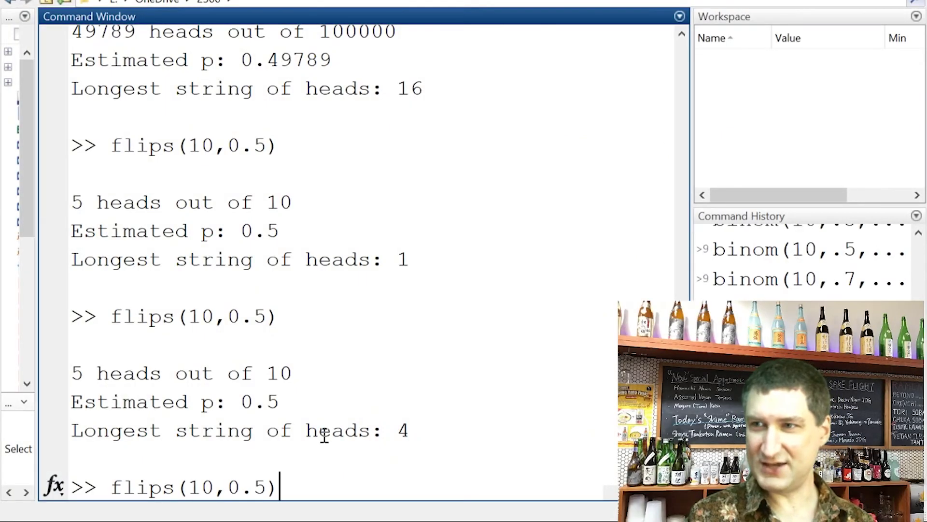
pyautogui.press('Left')
pyautogui.press('Left')
pyautogui.press('Left')
pyautogui.press('Left')
pyautogui.press('Left')
pyautogui.write('0')
pyautogui.press('Return')
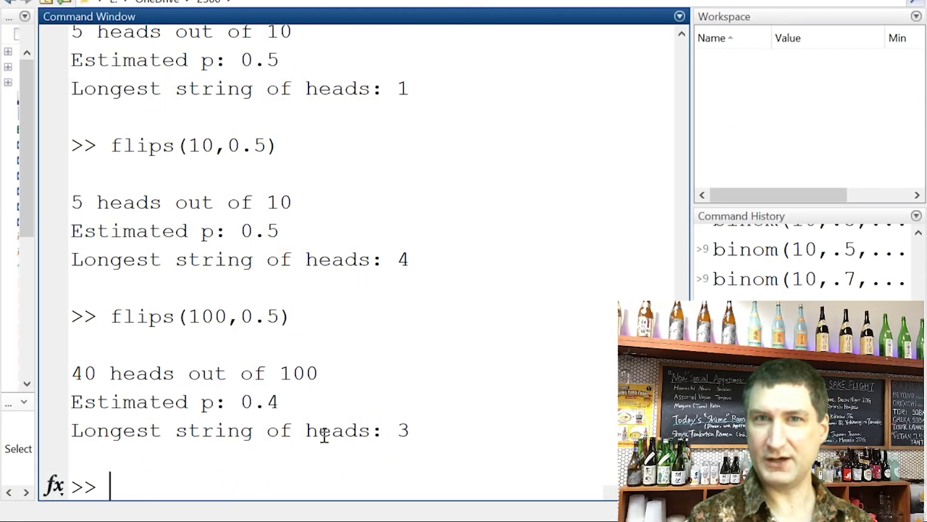
pyautogui.press('Up')
pyautogui.press('Return')
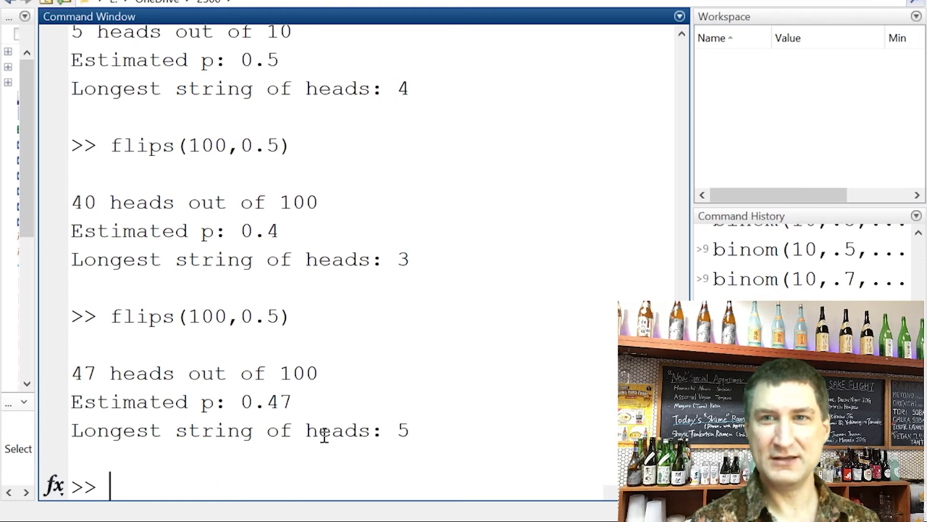
pyautogui.press('Up')
pyautogui.press('Return')
pyautogui.press('Up')
pyautogui.press('Return')
pyautogui.press('Up')
pyautogui.press('Return')
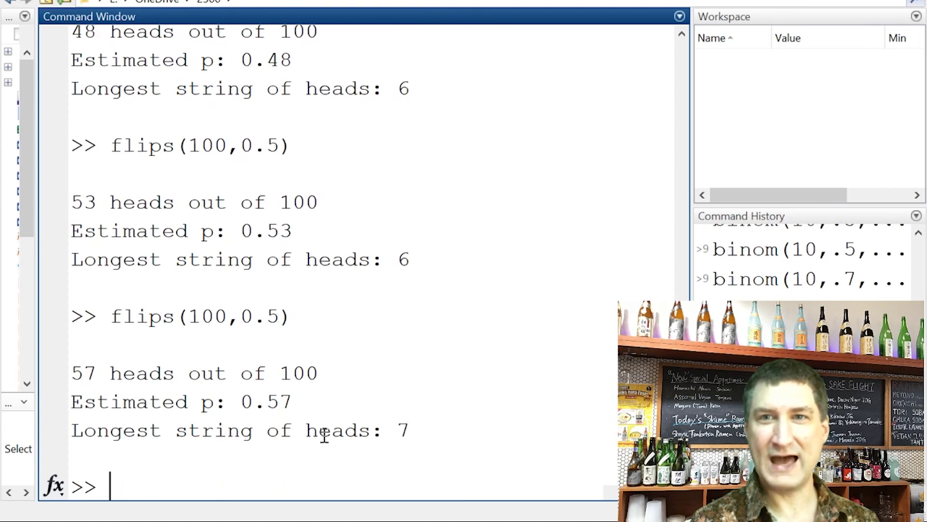
pyautogui.press('Up')
pyautogui.press('Return')
pyautogui.press('Up')
pyautogui.press('Return')
pyautogui.press('Up')
pyautogui.press('Return')
pyautogui.press('Up')
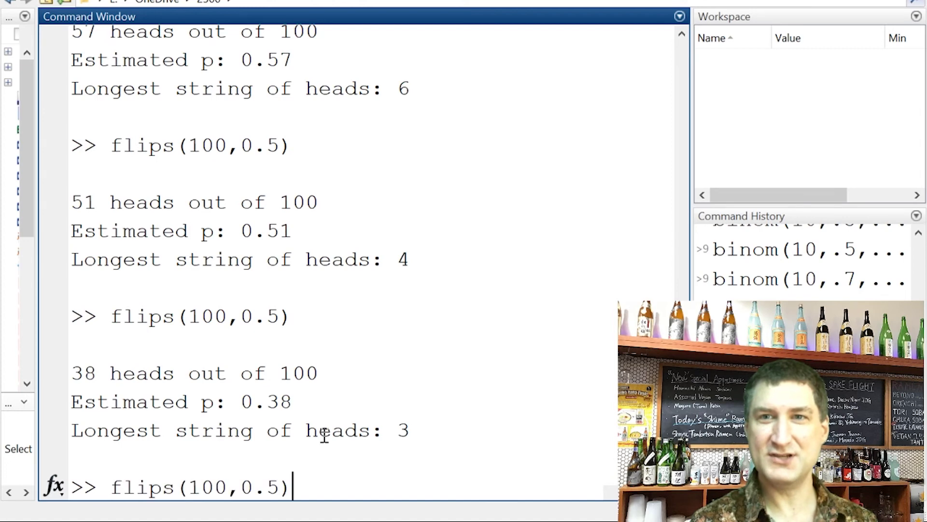
pyautogui.press('Return')
pyautogui.press('Up')
pyautogui.press('Return')
# Run flips(1000,0.5) seven times; the latest gives 489 heads, p 0.489, longest string 14
pyautogui.press('Up')
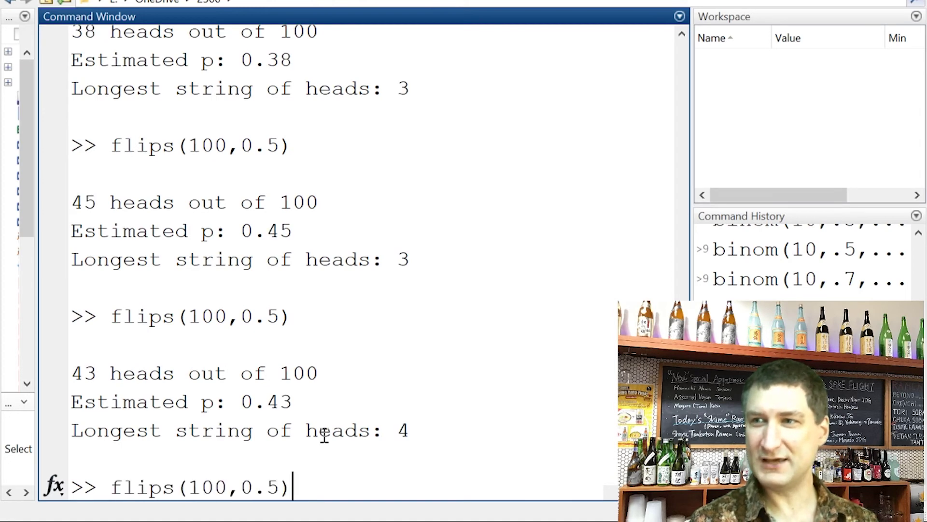
pyautogui.press('Left')
pyautogui.press('Left')
pyautogui.press('Left')
pyautogui.press('Left')
pyautogui.press('Left')
pyautogui.write('0')
pyautogui.press('Return')
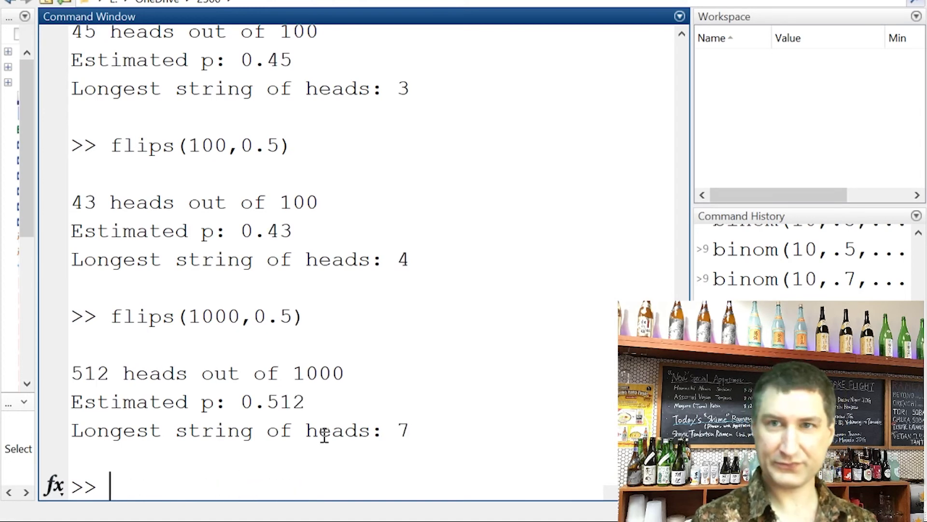
pyautogui.press('Up')
pyautogui.press('Return')
pyautogui.press('Up')
pyautogui.press('Return')
pyautogui.press('Up')
pyautogui.press('Return')
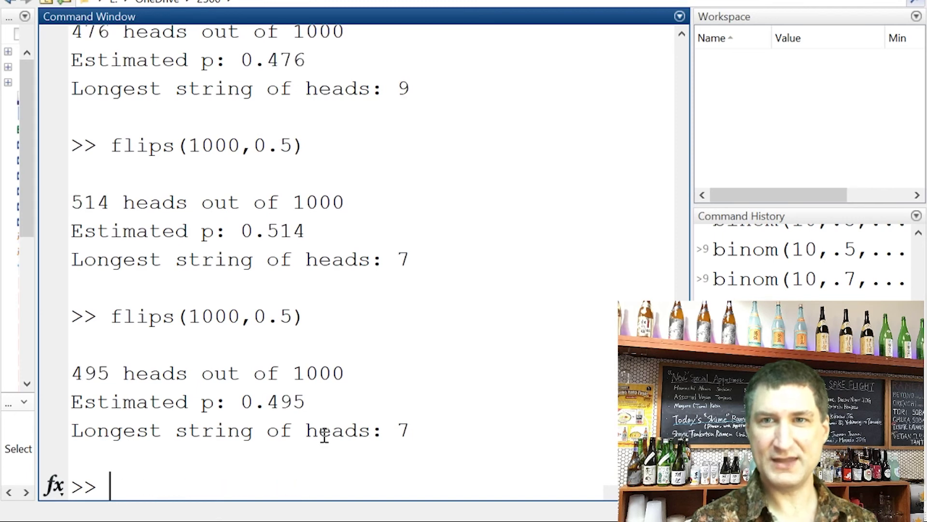
pyautogui.press('Up')
pyautogui.press('Return')
pyautogui.press('Up')
pyautogui.press('Return')
pyautogui.press('Up')
pyautogui.press('Return')
pyautogui.press('Up')
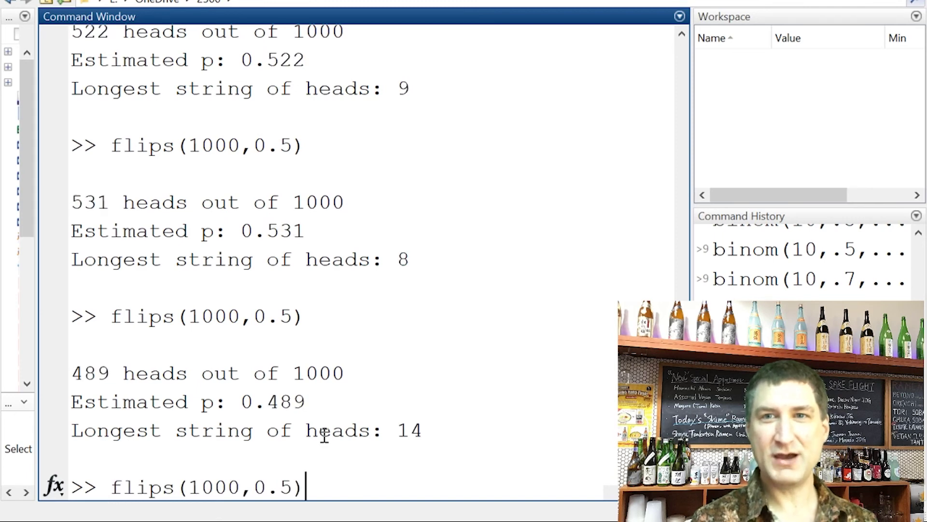